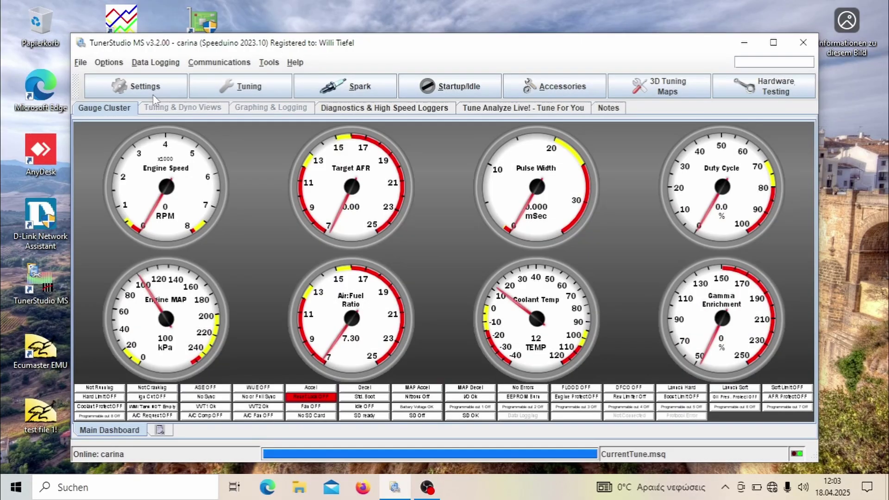
- Open the required fuel calculator from the engine constants and switch its units to CC and cc/min
{"action": "left_click", "coordinate": [160, 91]}
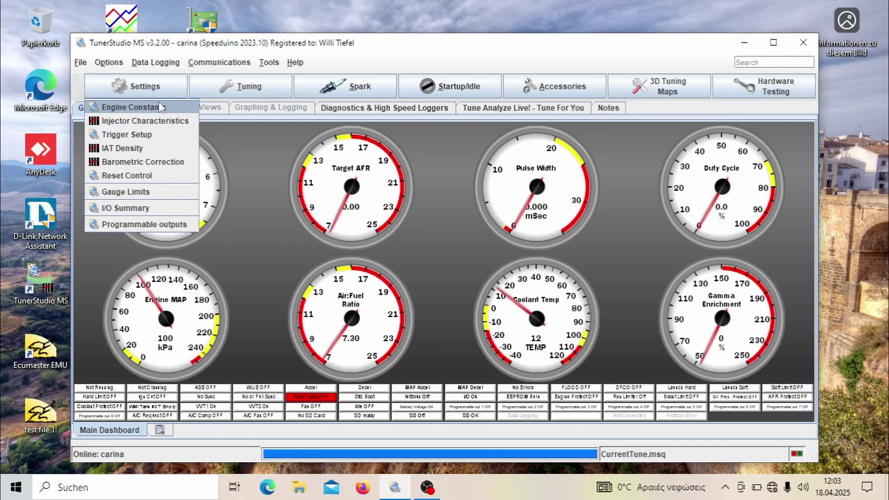
{"action": "left_click", "coordinate": [159, 107]}
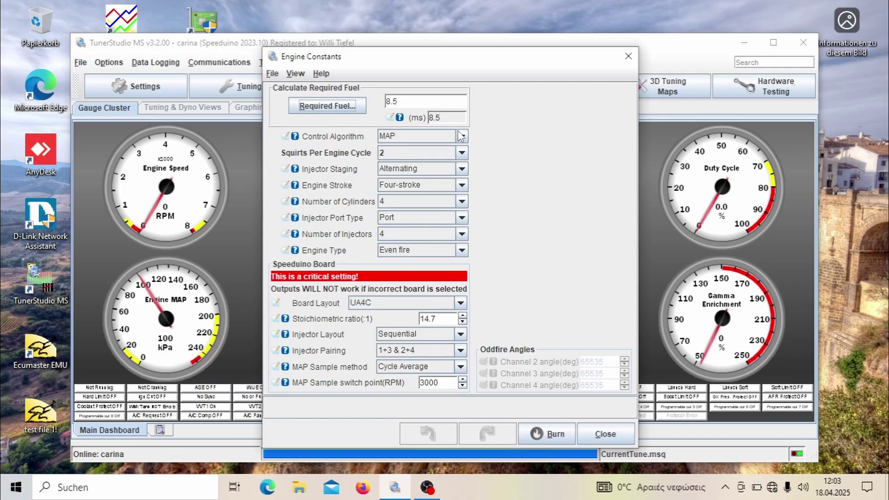
{"action": "left_click", "coordinate": [359, 107]}
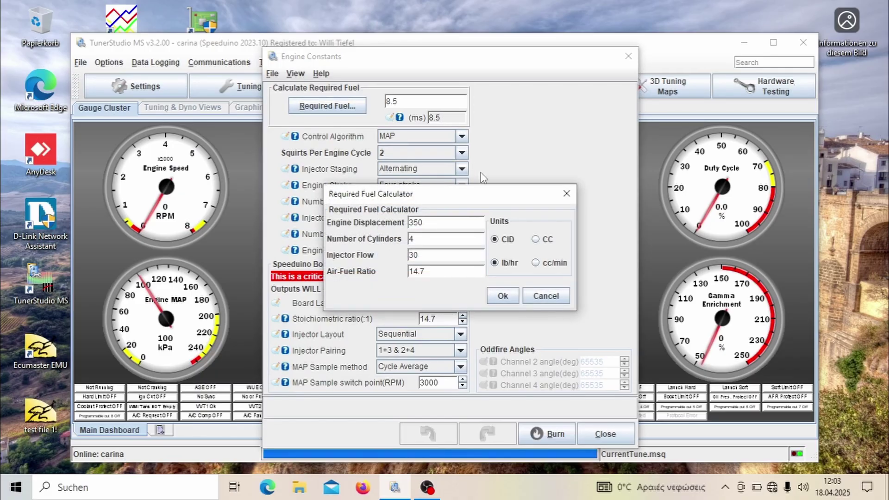
{"action": "left_click", "coordinate": [545, 239]}
{"action": "left_click", "coordinate": [536, 262]}
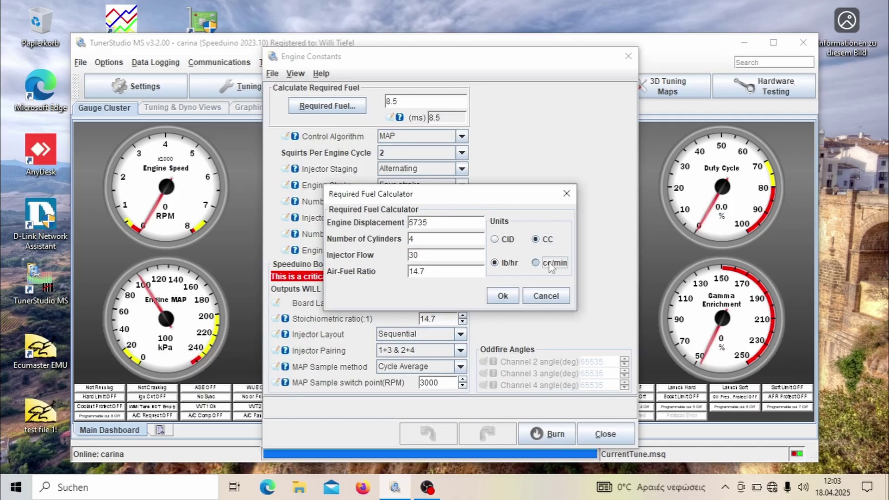
- Calculate the required fuel for an engine displacement of 1598 cc and an injector flow of 800 cc/min
{"action": "left_click", "coordinate": [434, 218]}
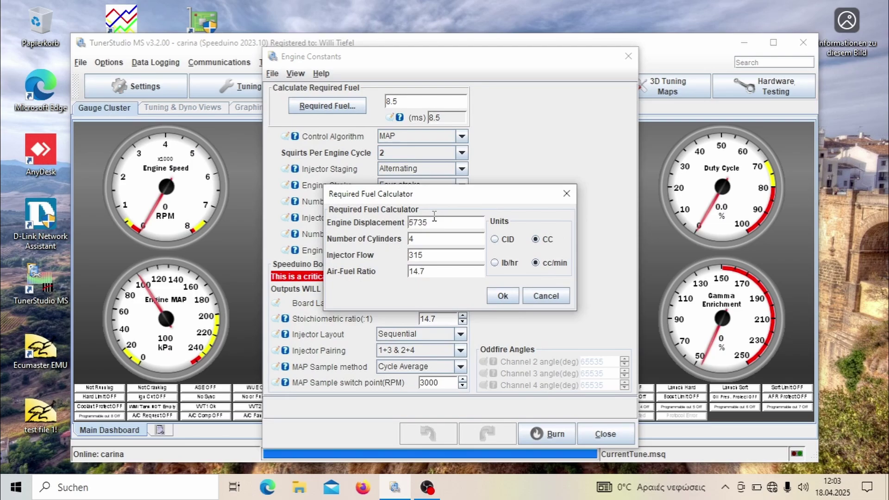
{"action": "type", "text": "1598"}
{"action": "key", "text": "BackSpace"}
{"action": "key", "text": "BackSpace"}
{"action": "key", "text": "BackSpace"}
{"action": "key", "text": "BackSpace"}
{"action": "double_click", "coordinate": [435, 255]}
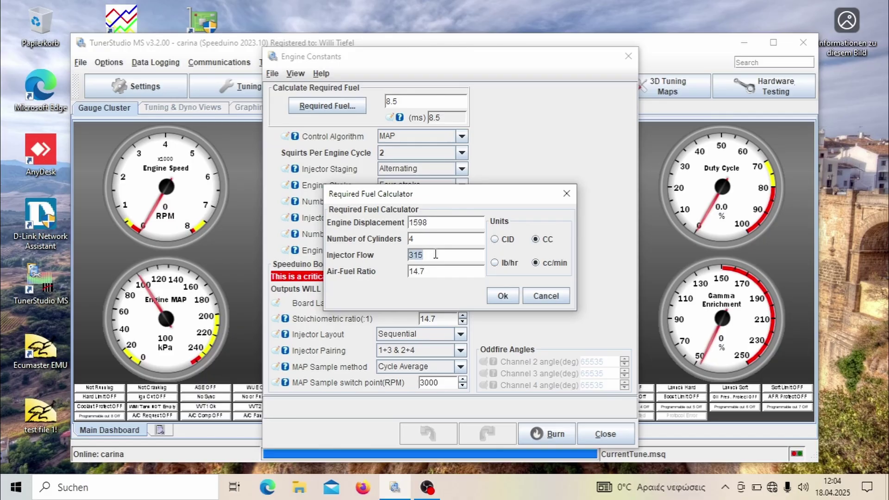
{"action": "type", "text": "800"}
{"action": "left_click", "coordinate": [502, 296]}
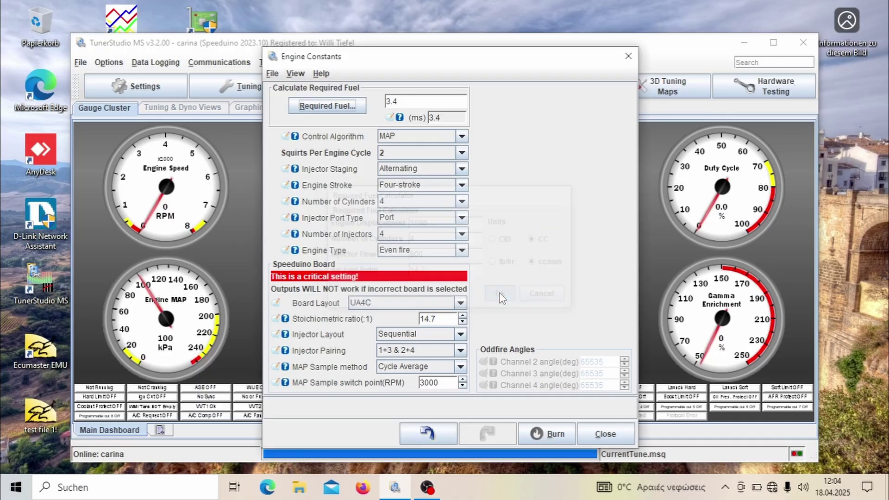
- Burn the recalculated required fuel to the controller and close the engine constants
{"action": "left_click", "coordinate": [555, 440]}
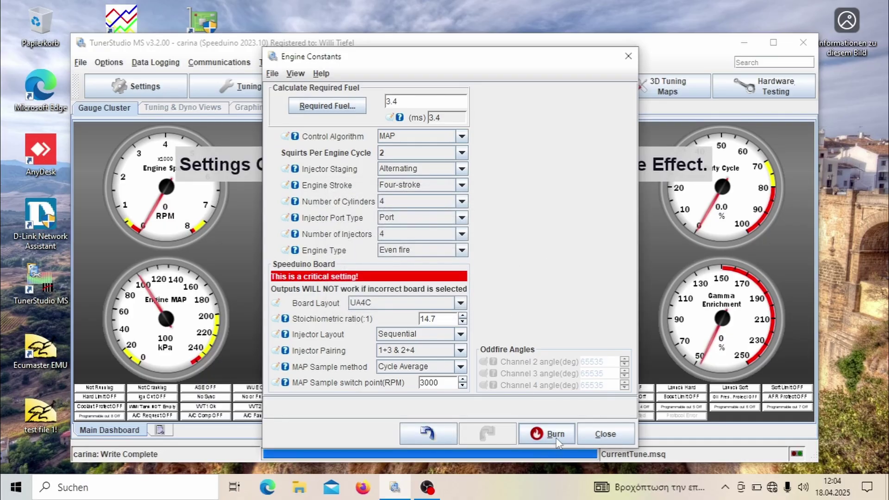
{"action": "left_click", "coordinate": [604, 435]}
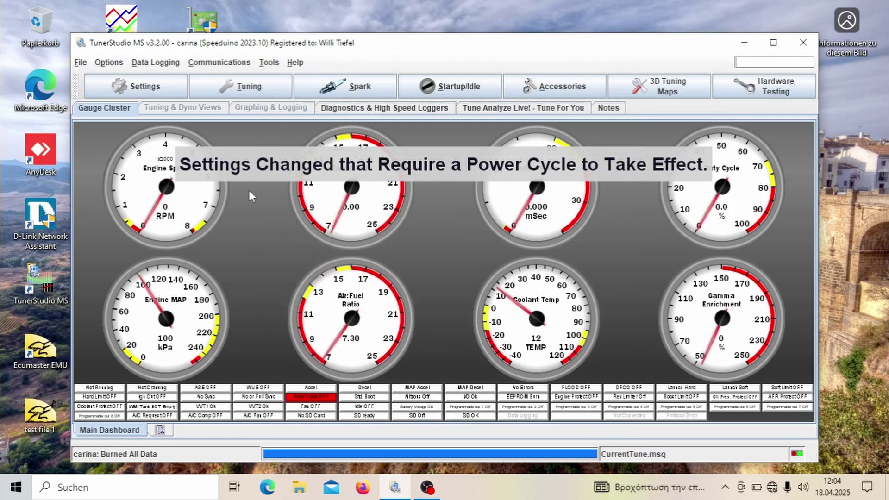
{"action": "left_click", "coordinate": [202, 80]}
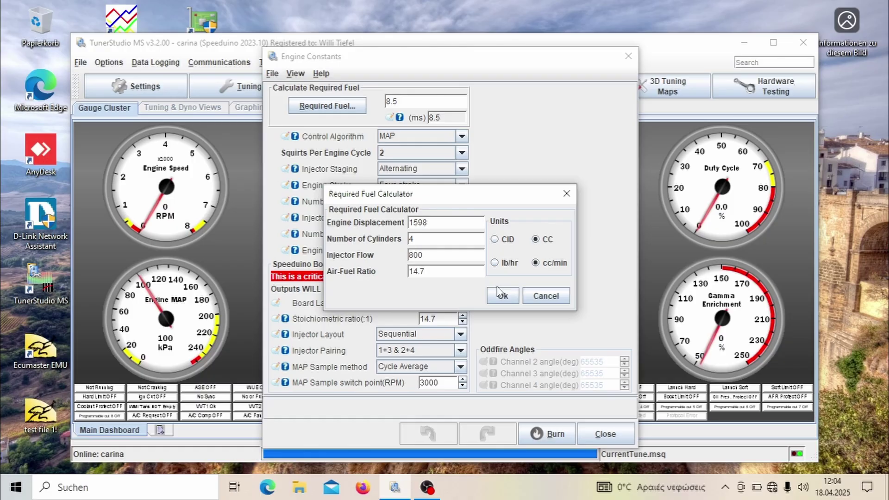
{"action": "left_click", "coordinate": [502, 296]}
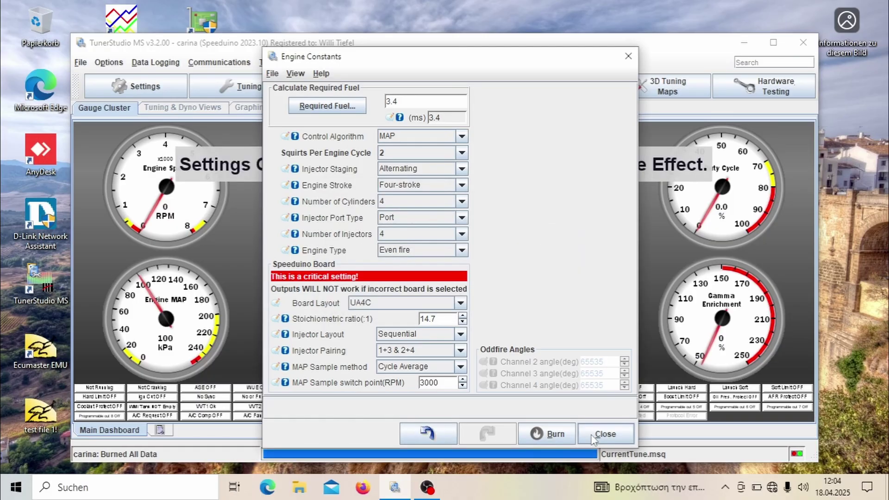
{"action": "left_click", "coordinate": [605, 434]}
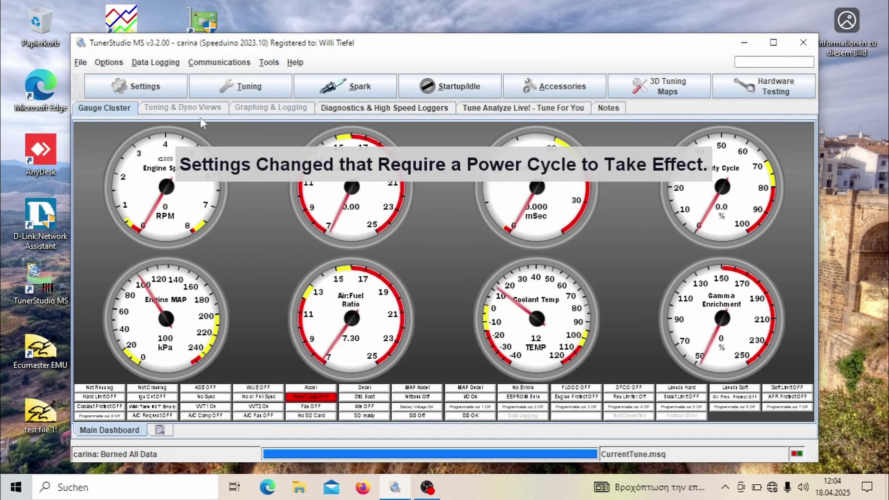
- Set the injector duty limit to 90% in the injector characteristics
{"action": "left_click", "coordinate": [203, 82]}
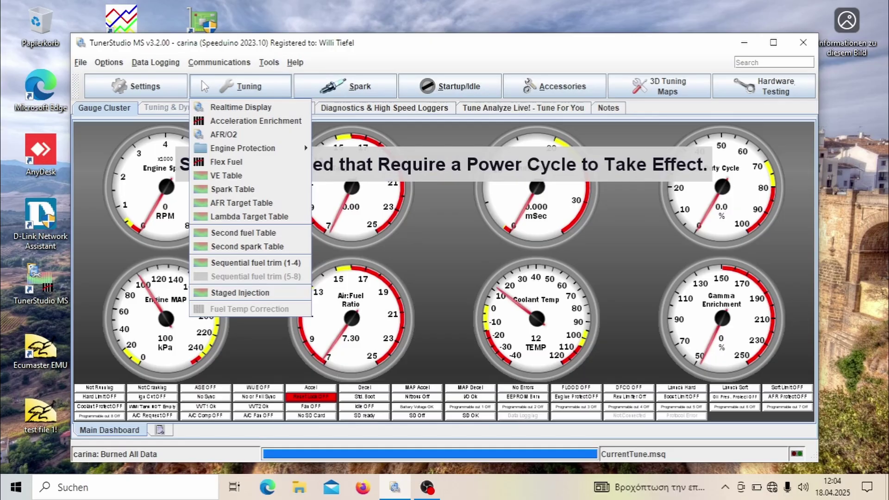
{"action": "left_click", "coordinate": [163, 89]}
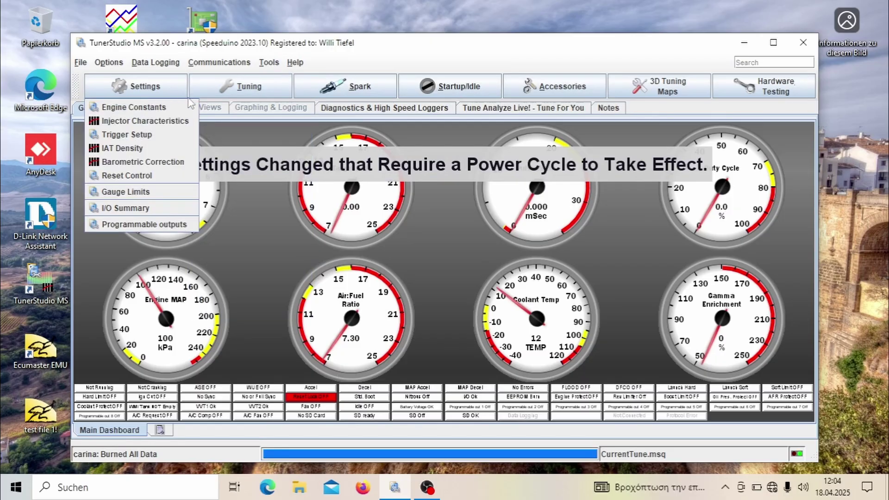
{"action": "left_click", "coordinate": [149, 122]}
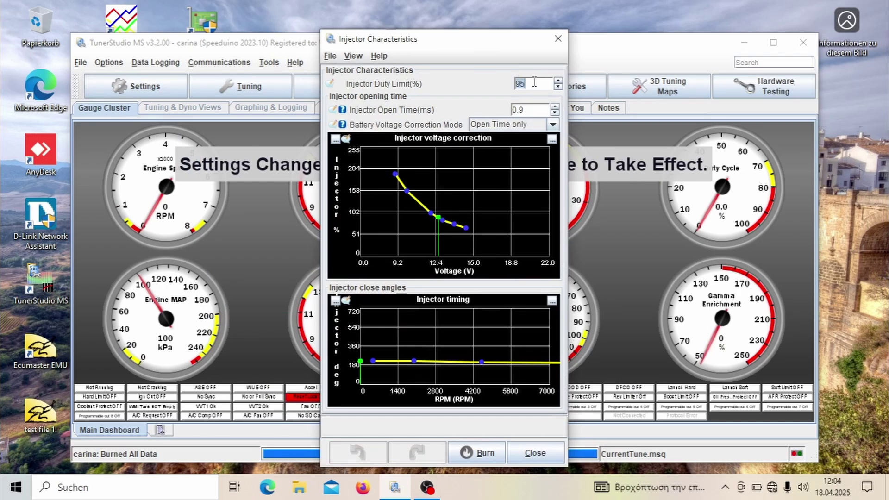
{"action": "type", "text": "80"}
{"action": "key", "text": "BackSpace"}
{"action": "key", "text": "BackSpace"}
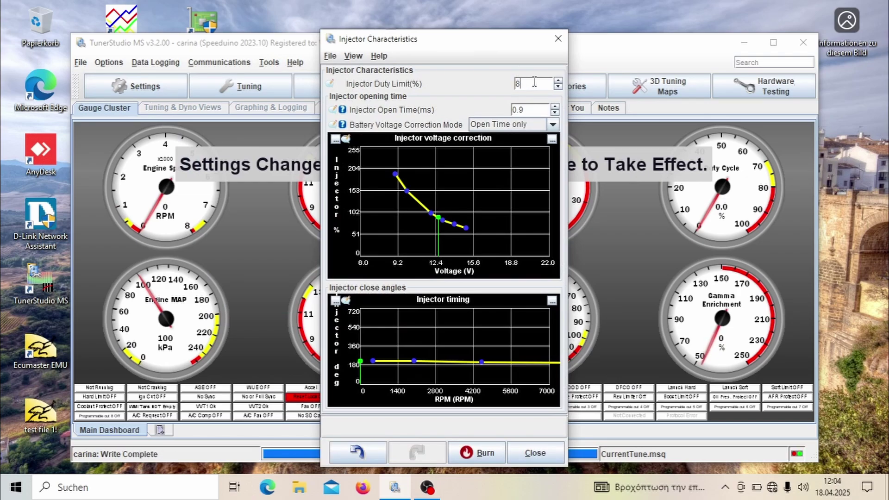
{"action": "type", "text": "90"}
- Set the injector open time to 1.1 ms, burn the injector characteristics to the controller and close them
{"action": "left_click", "coordinate": [538, 111]}
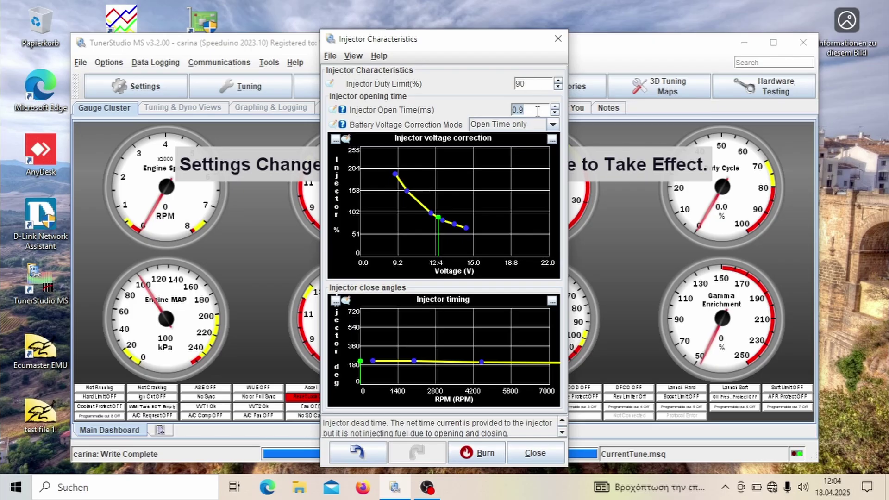
{"action": "type", "text": "1.1"}
{"action": "left_click", "coordinate": [475, 453]}
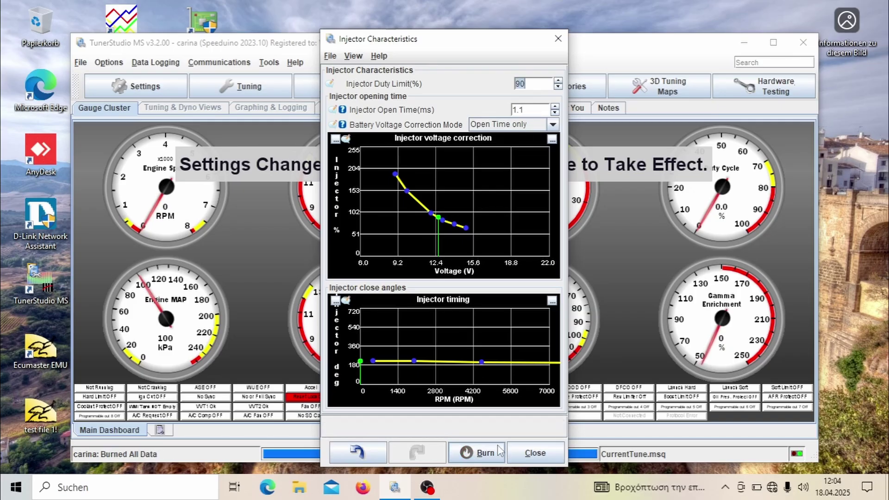
{"action": "left_click", "coordinate": [518, 446]}
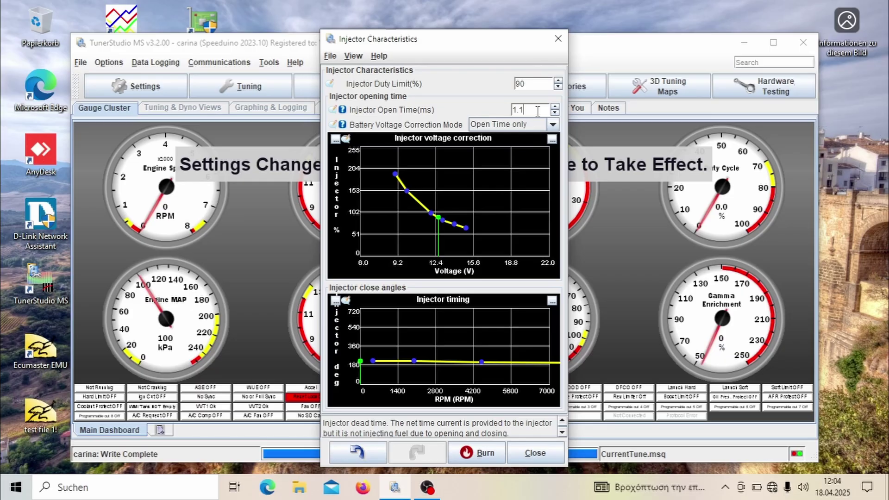
{"action": "left_click", "coordinate": [559, 39]}
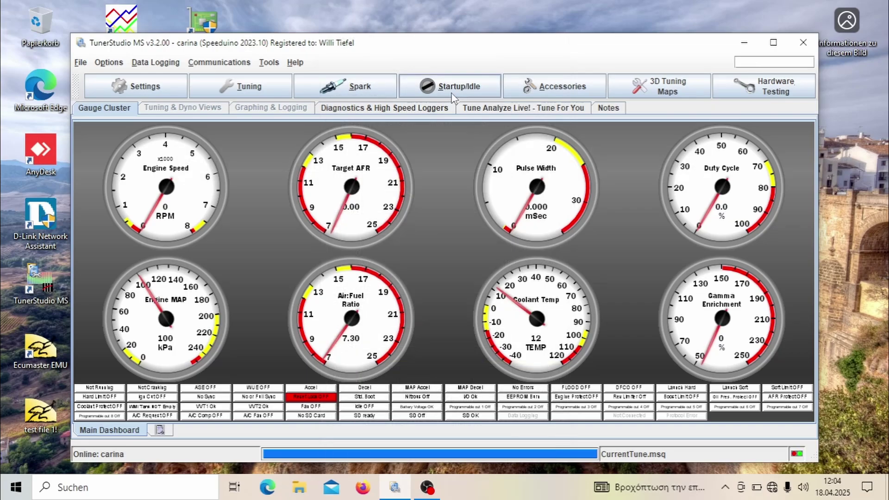
{"action": "left_click", "coordinate": [450, 92]}
{"action": "left_click", "coordinate": [449, 107]}
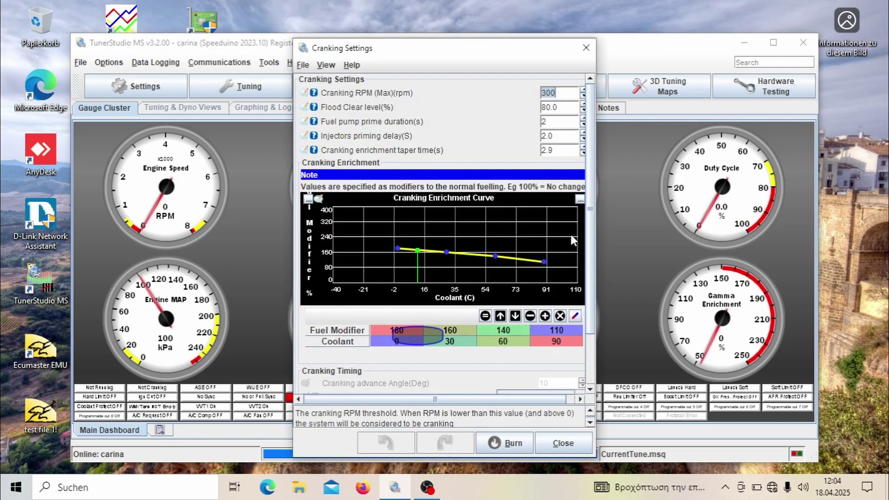
{"action": "left_click", "coordinate": [466, 330]}
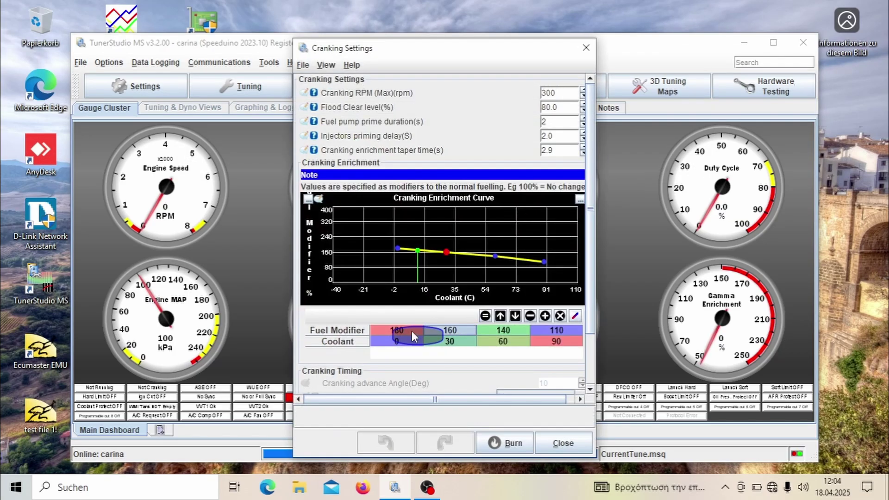
{"action": "left_click", "coordinate": [412, 331]}
{"action": "left_click", "coordinate": [586, 47]}
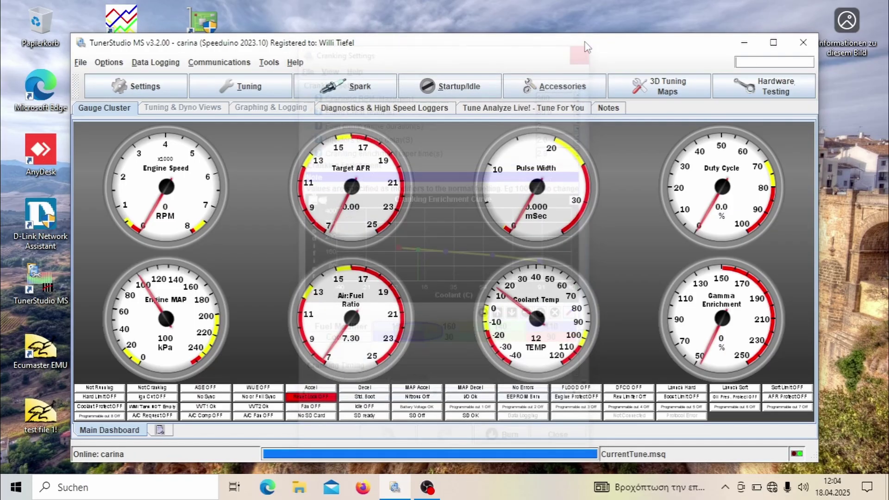
- Set the cranking enrichment fuel modifier to 170 at 0 °C and 150 at 30 °C coolant, and burn it to the controller
{"action": "left_click", "coordinate": [432, 91]}
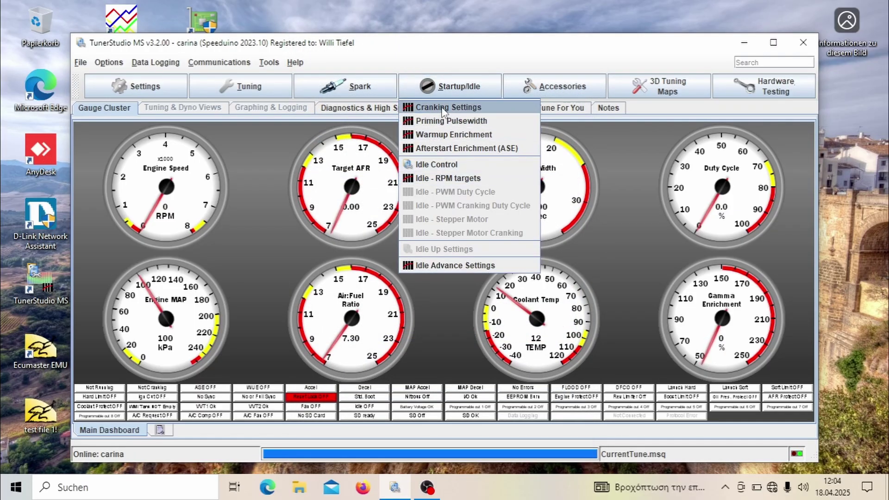
{"action": "left_click", "coordinate": [443, 111]}
{"action": "left_click", "coordinate": [413, 327]}
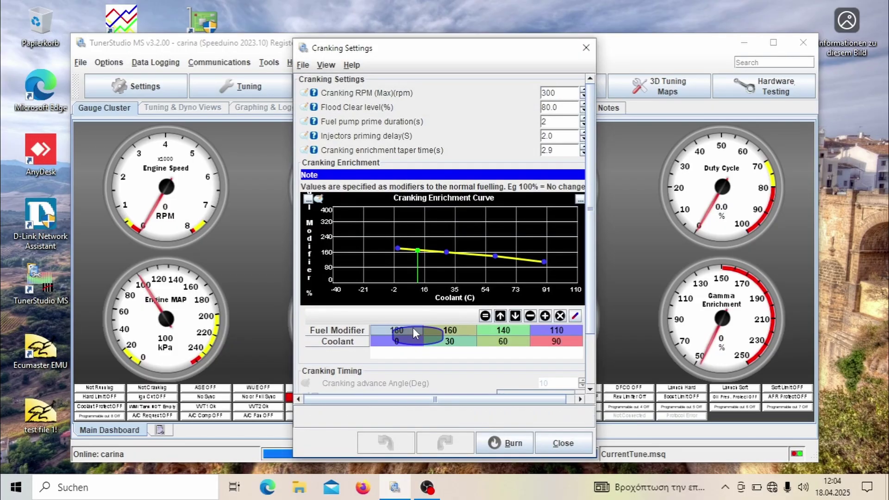
{"action": "type", "text": "170"}
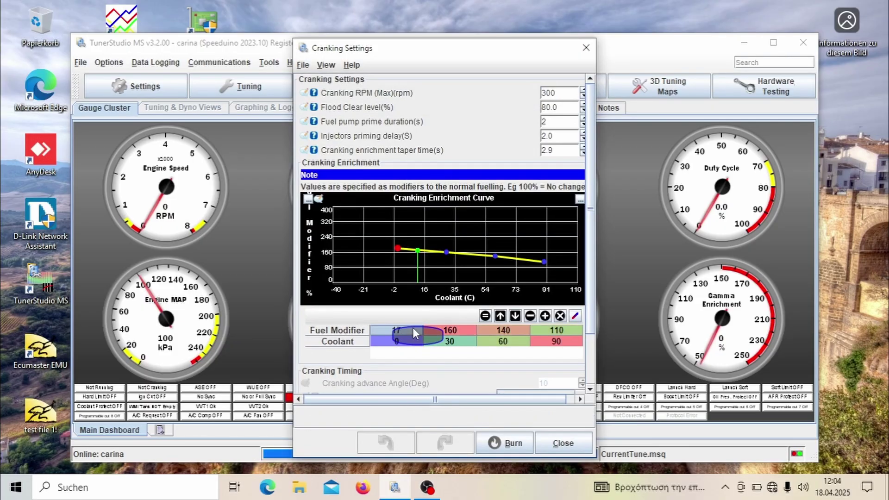
{"action": "key", "text": "Return"}
{"action": "key", "text": "Right"}
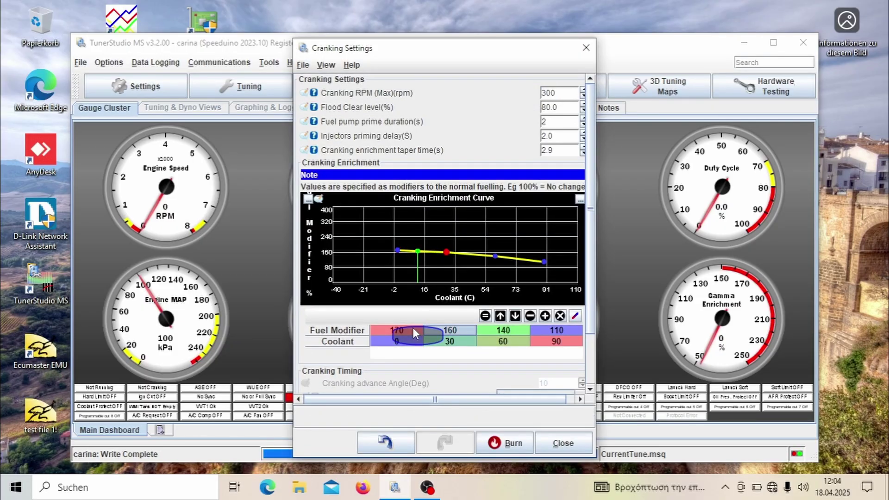
{"action": "type", "text": "150"}
{"action": "key", "text": "Return"}
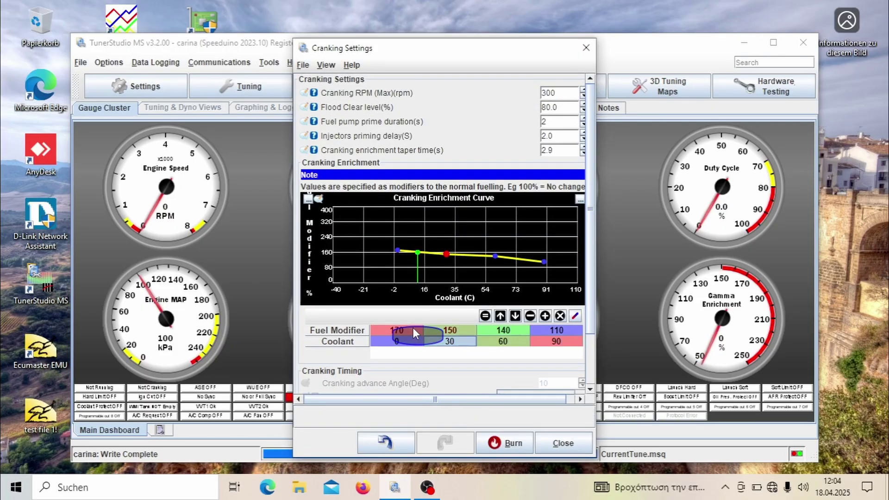
{"action": "left_click", "coordinate": [520, 443]}
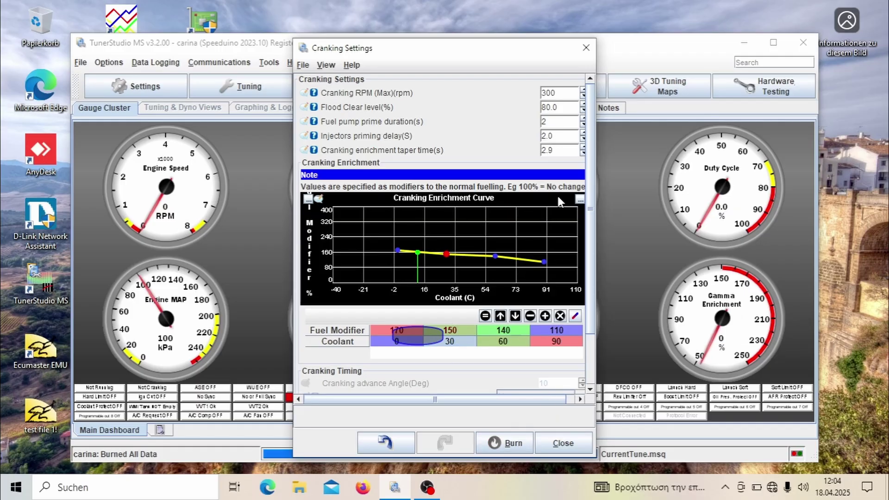
{"action": "left_click", "coordinate": [568, 444]}
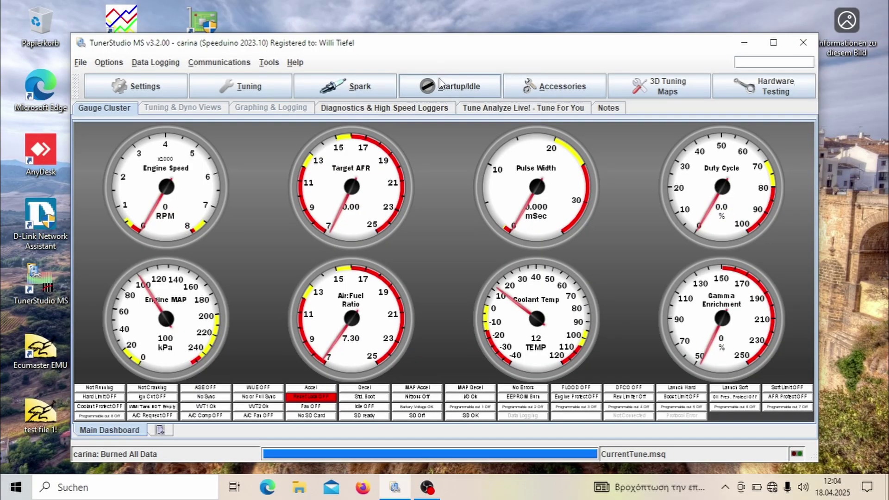
- Set the priming pulsewidths to 6, 5, 3 and 2 ms for coolant temperatures of 0, 30, 50 and 100 °C
{"action": "left_click", "coordinate": [440, 85]}
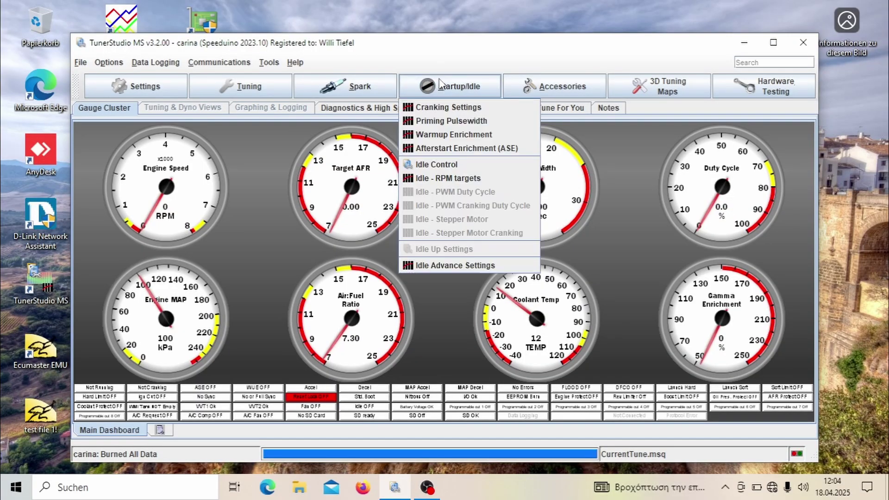
{"action": "left_click", "coordinate": [443, 121]}
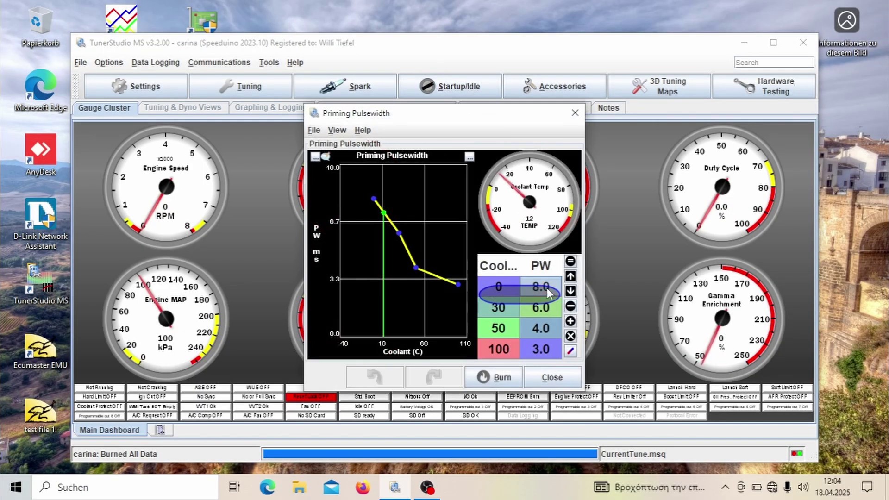
{"action": "type", "text": "6"}
{"action": "key", "text": "Return"}
{"action": "type", "text": "5"}
{"action": "key", "text": "Return"}
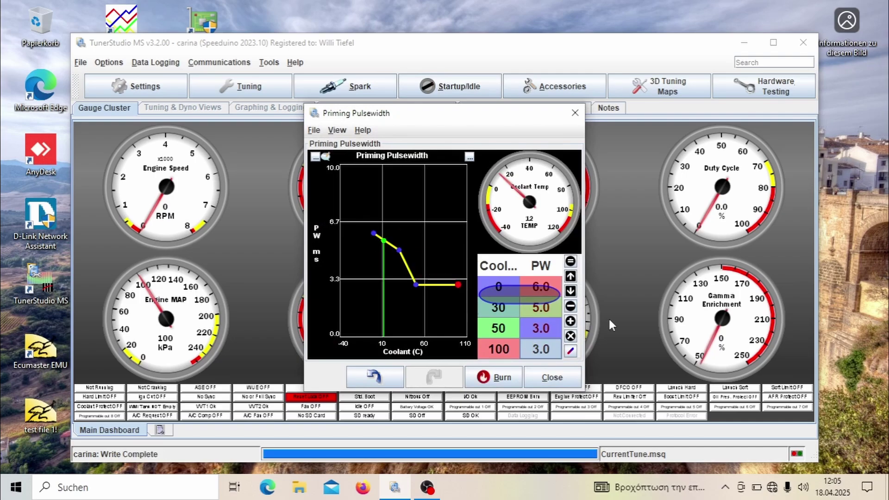
{"action": "key", "text": "Down"}
{"action": "type", "text": "2"}
{"action": "key", "text": "Return"}
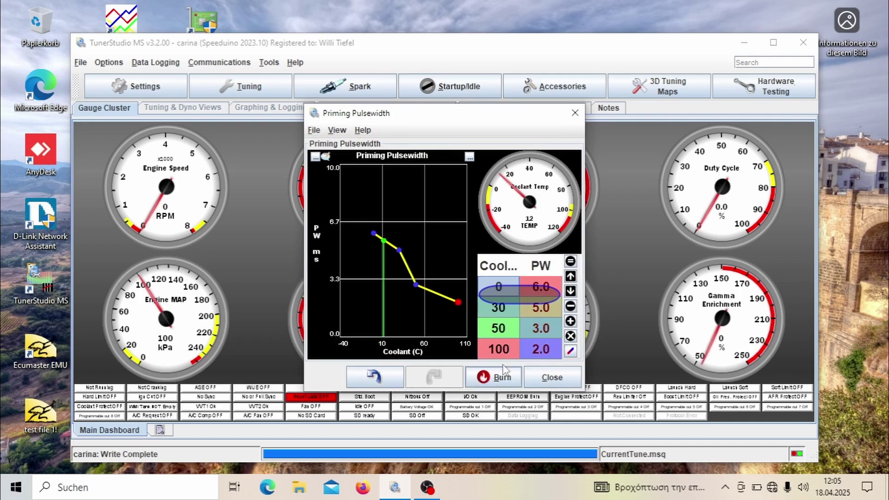
- Lower the priming pulsewidth to 5 ms at 0 °C and 4 ms at 30 °C, and burn the curve to the controller
{"action": "left_click", "coordinate": [536, 287]}
{"action": "type", "text": "5"}
{"action": "key", "text": "Return"}
{"action": "key", "text": "Down"}
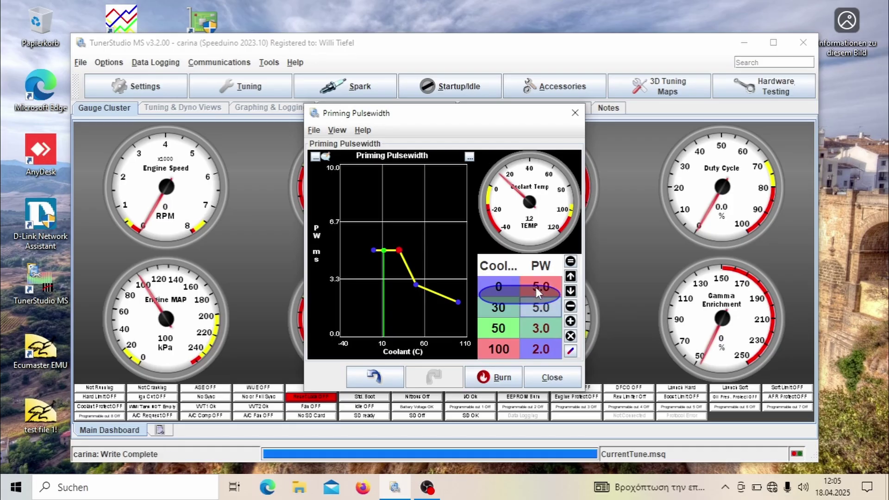
{"action": "type", "text": "4"}
{"action": "key", "text": "Return"}
{"action": "key", "text": "Down"}
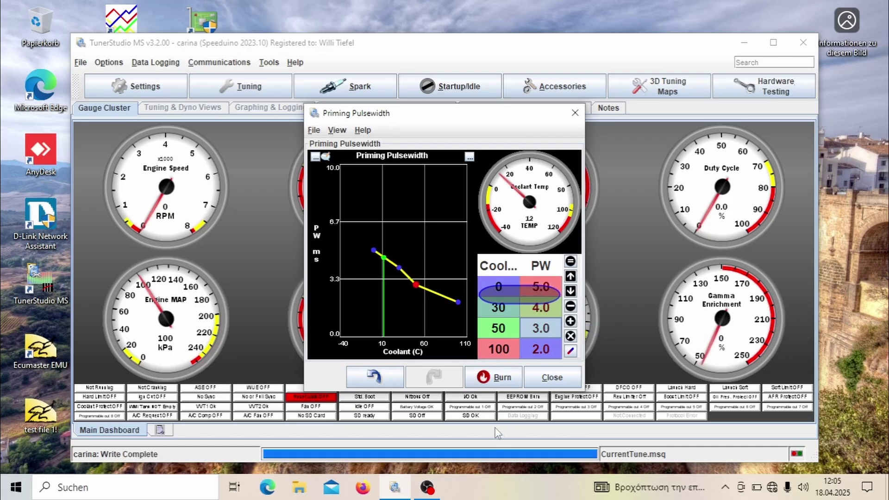
{"action": "left_click", "coordinate": [495, 385]}
{"action": "left_click", "coordinate": [537, 385]}
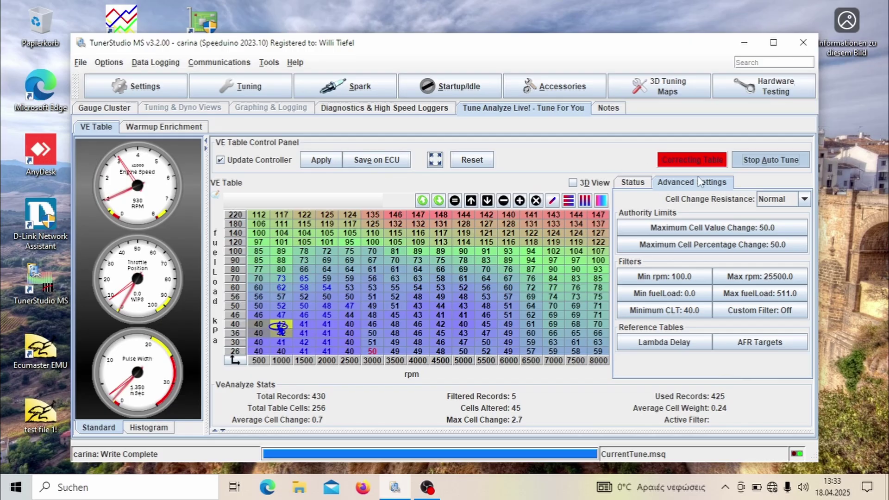
- Show the VE table auto-tune status with the cell weighting and cell change maps
{"action": "left_click", "coordinate": [649, 185]}
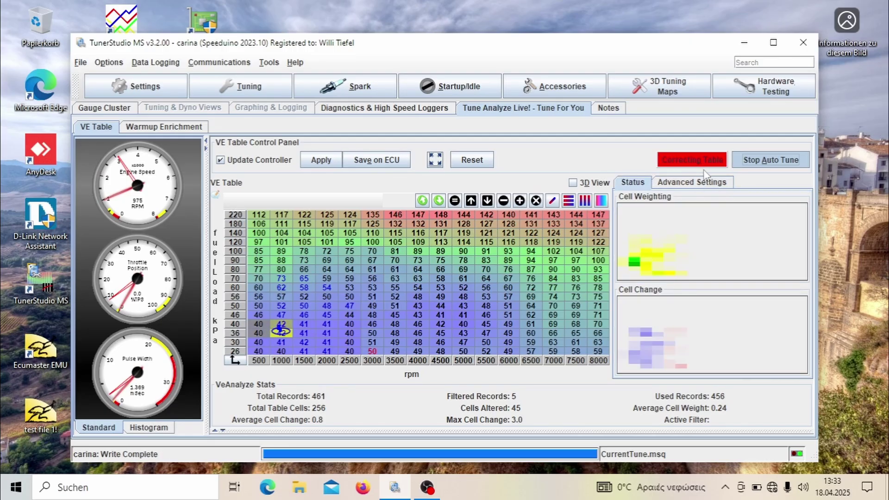